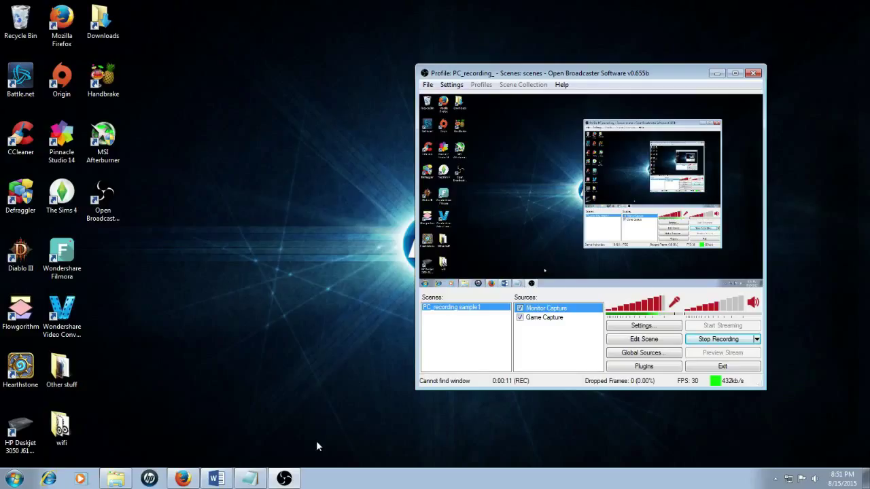
- Bring OBS back up, then open the OBS videos folder and select the Sample video file
click(290, 479)
click(286, 479)
click(121, 479)
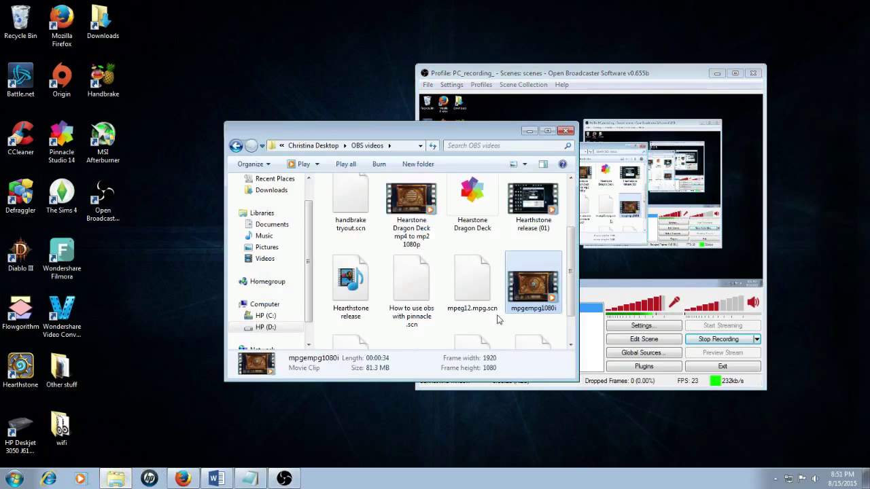
drag(571, 248, 564, 299)
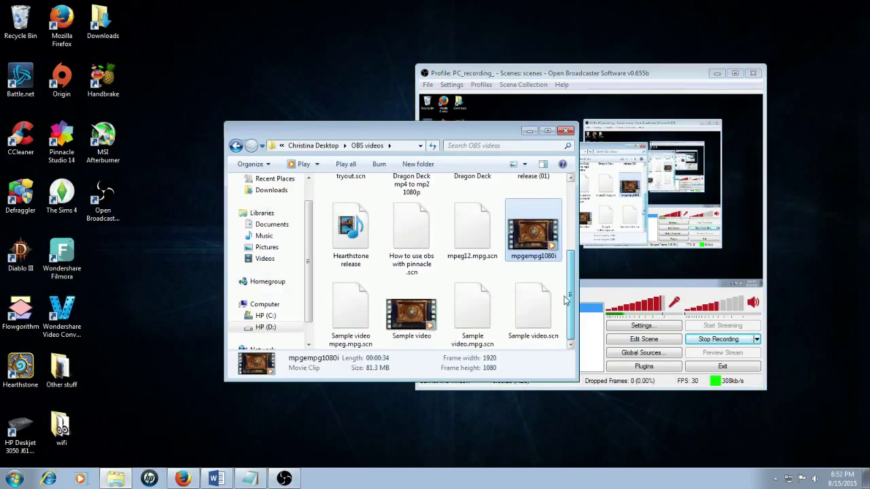
click(413, 320)
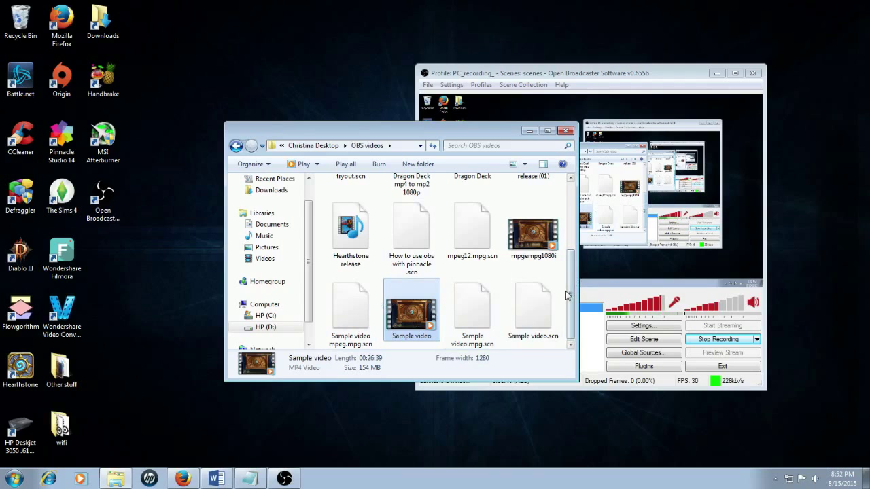
drag(570, 299, 567, 253)
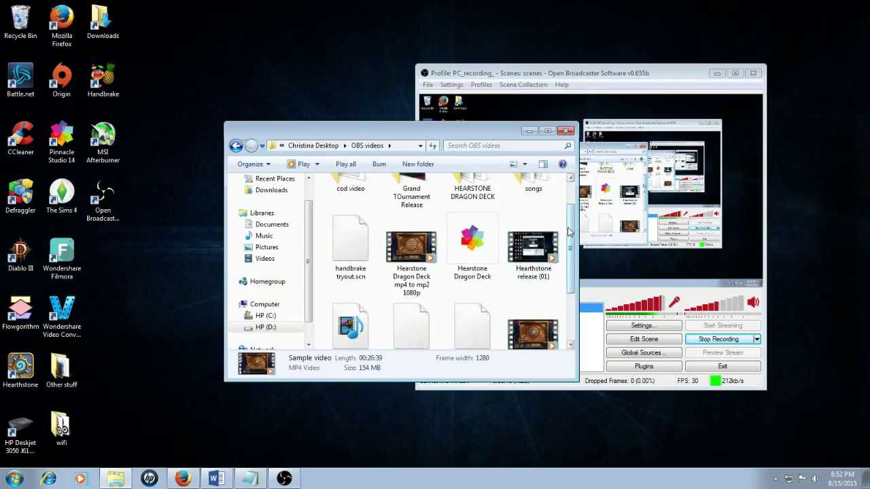
mouse_move(569, 232)
mouse_down()
mouse_move(573, 207)
mouse_move(578, 261)
mouse_move(593, 216)
mouse_move(586, 261)
mouse_move(589, 212)
mouse_move(586, 257)
mouse_move(582, 217)
mouse_move(575, 294)
mouse_move(574, 221)
mouse_move(575, 292)
mouse_move(575, 239)
mouse_up()
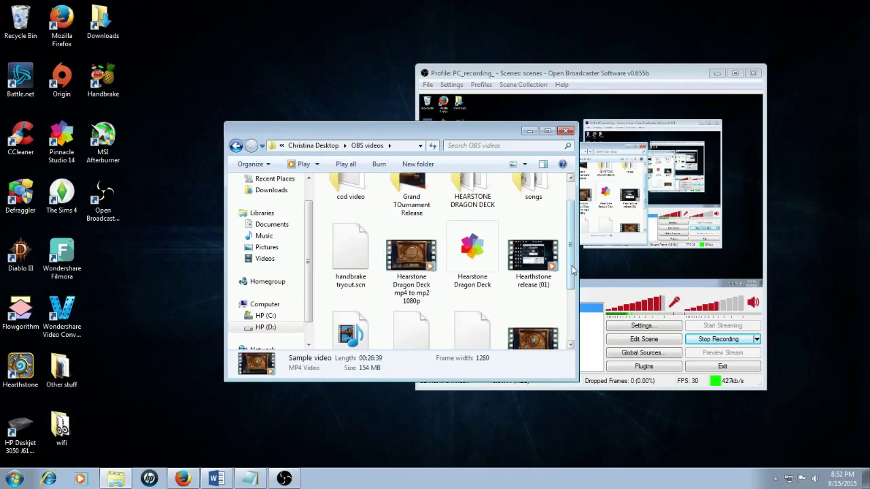
mouse_move(571, 269)
mouse_down()
mouse_move(571, 309)
mouse_move(570, 272)
mouse_up()
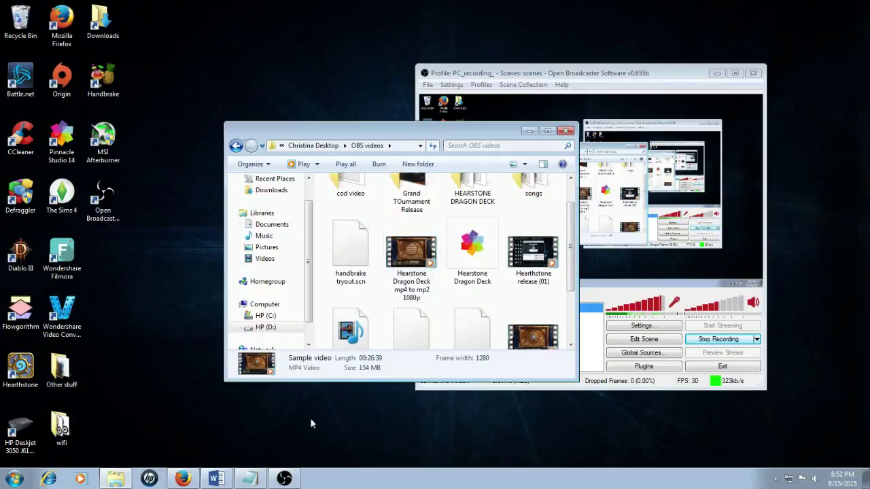
click(407, 260)
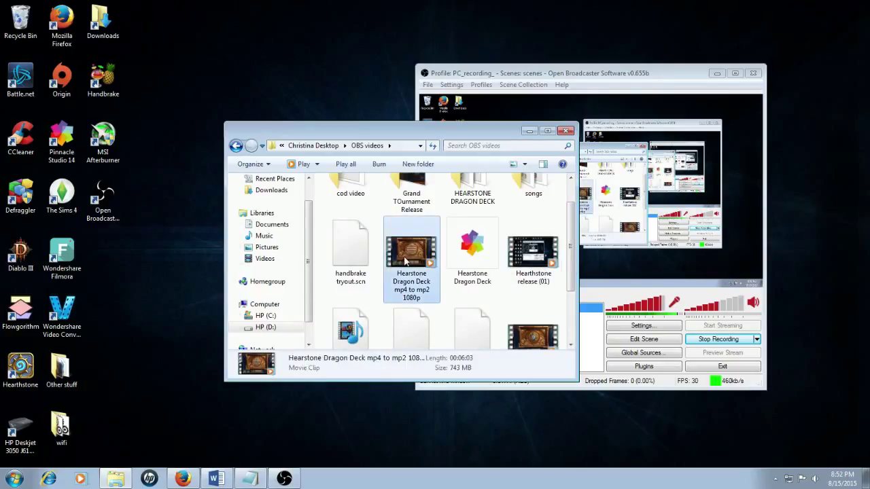
double_click(408, 259)
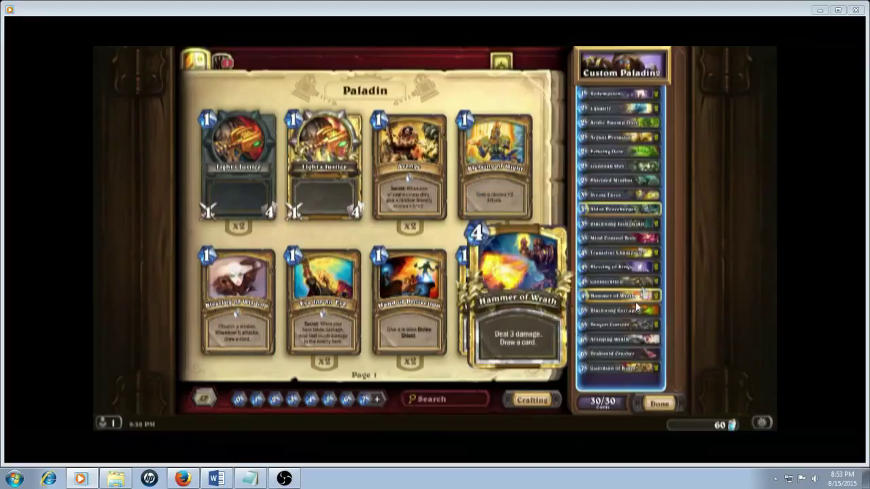
click(855, 11)
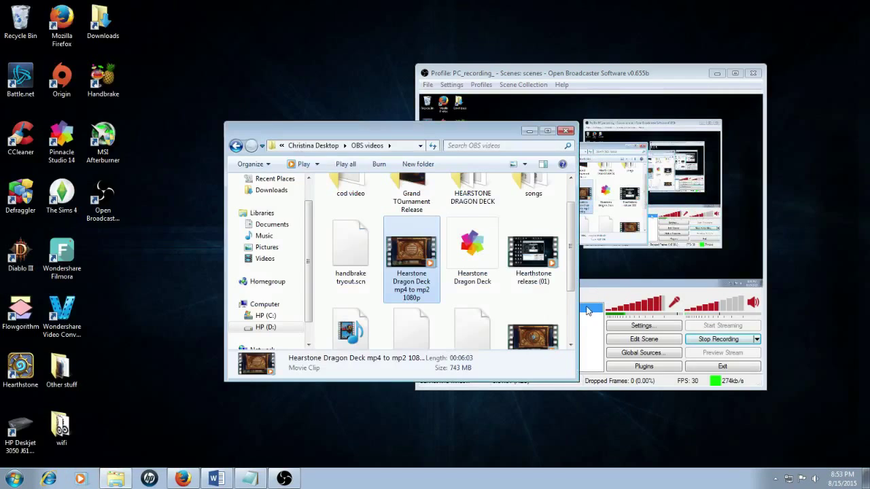
scroll(573, 211, up, 1)
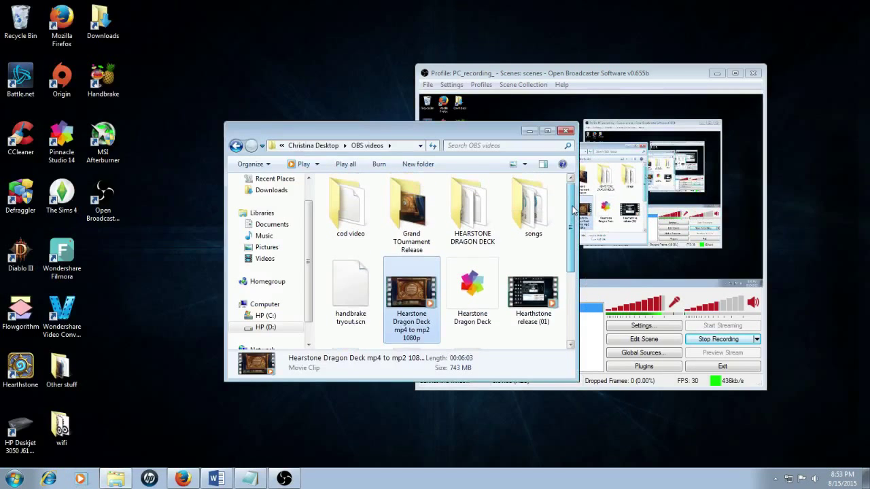
scroll(573, 211, down, 2)
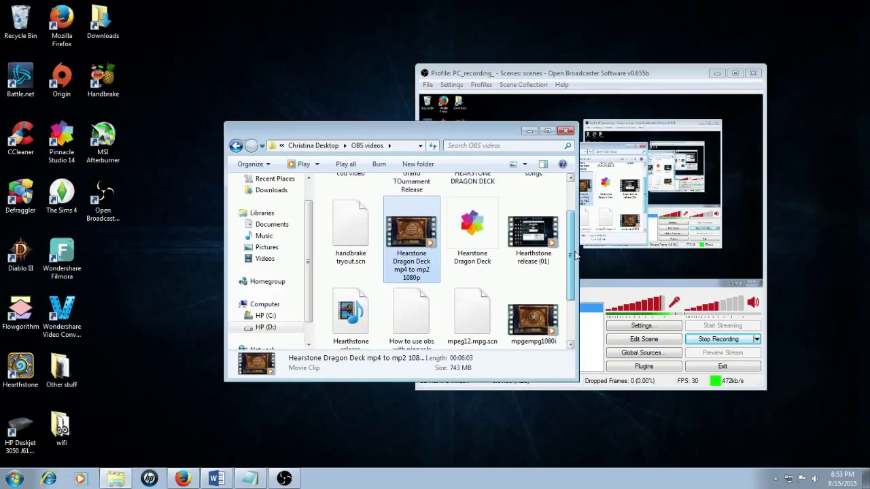
drag(575, 255, 574, 270)
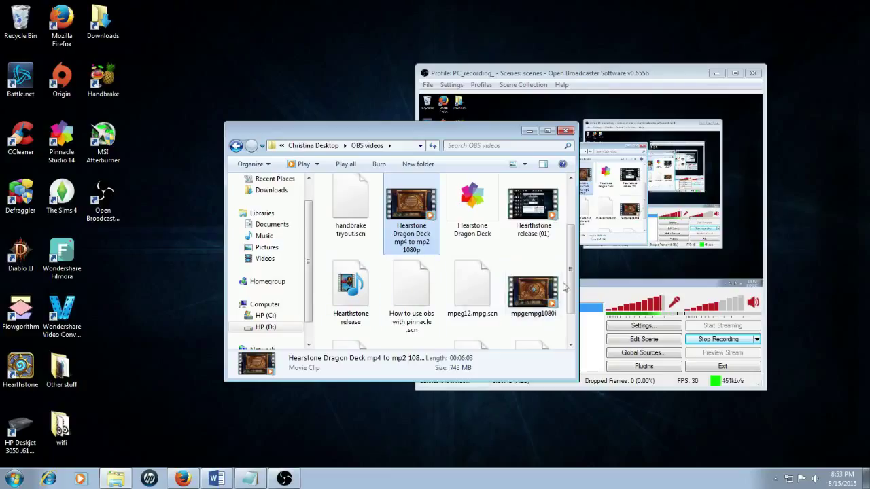
double_click(542, 305)
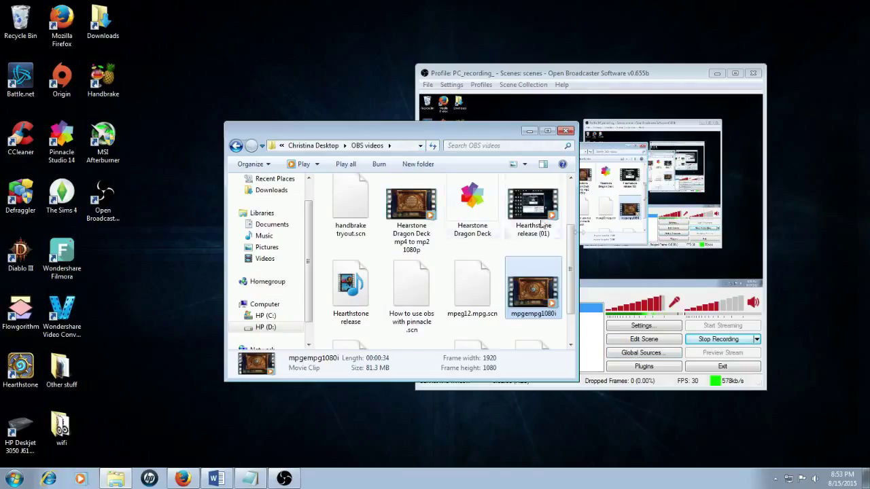
click(255, 481)
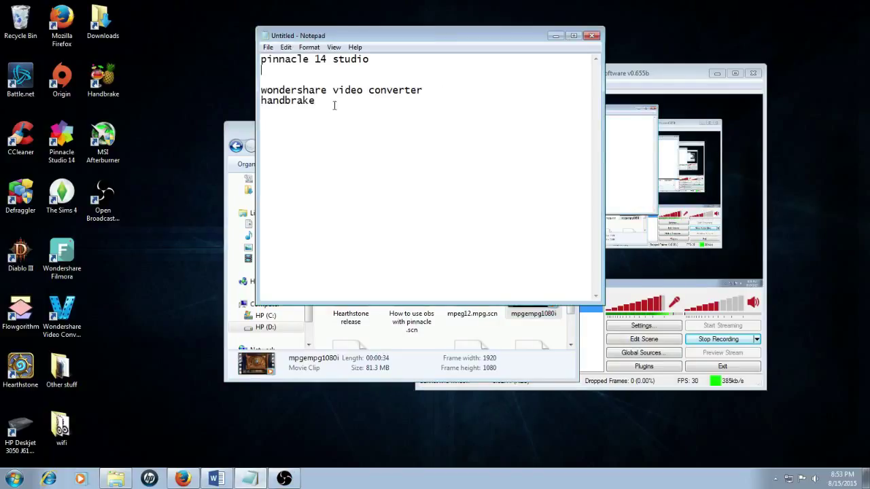
drag(333, 107, 382, 114)
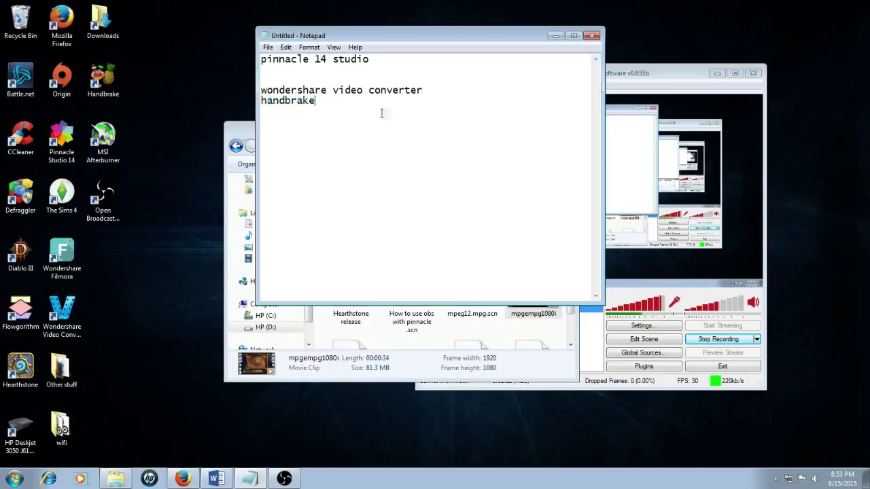
- Hide the notes, deselect the mpgempg1080i file, and minimize the OBS videos folder window
click(556, 36)
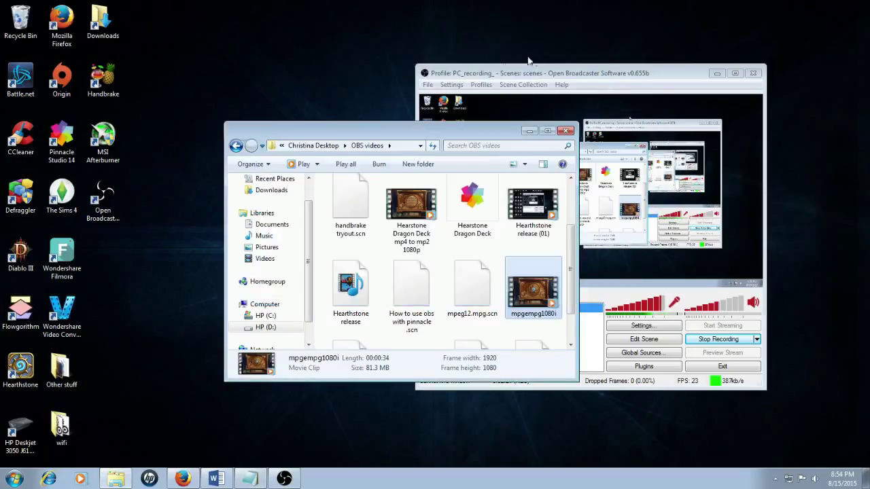
scroll(561, 312, down, 2)
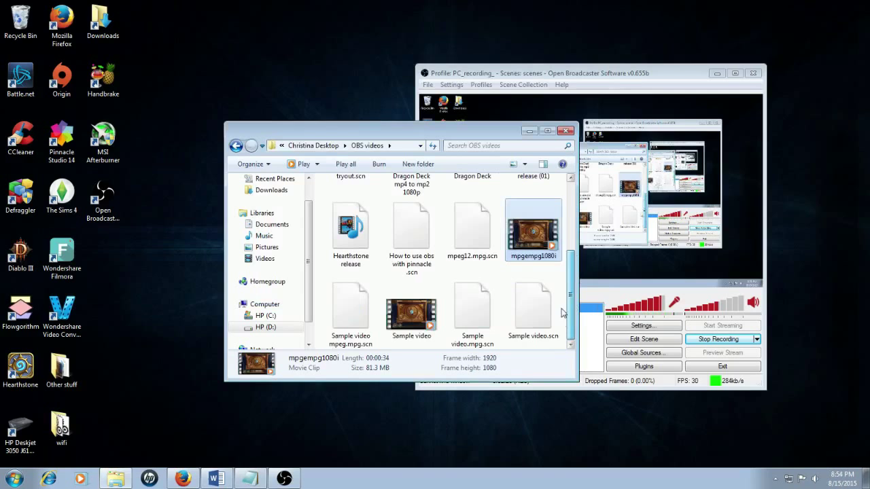
click(563, 272)
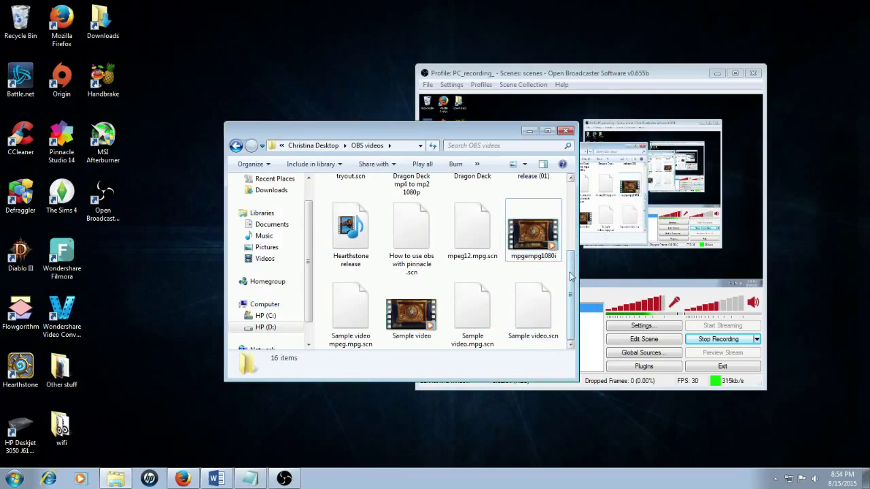
scroll(571, 276, up, 2)
scroll(571, 276, down, 2)
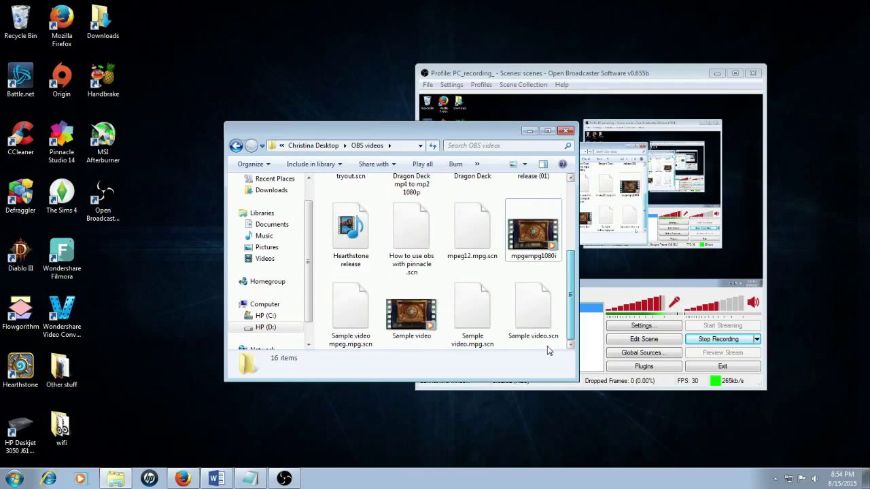
click(529, 132)
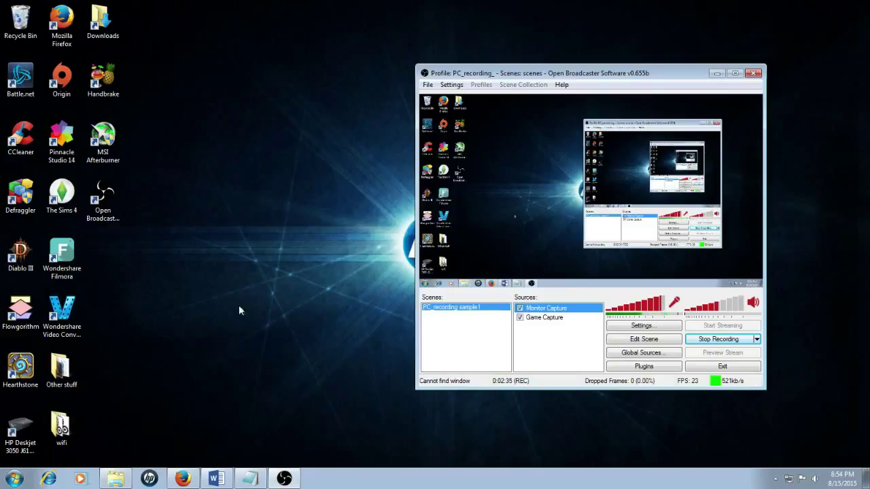
double_click(60, 260)
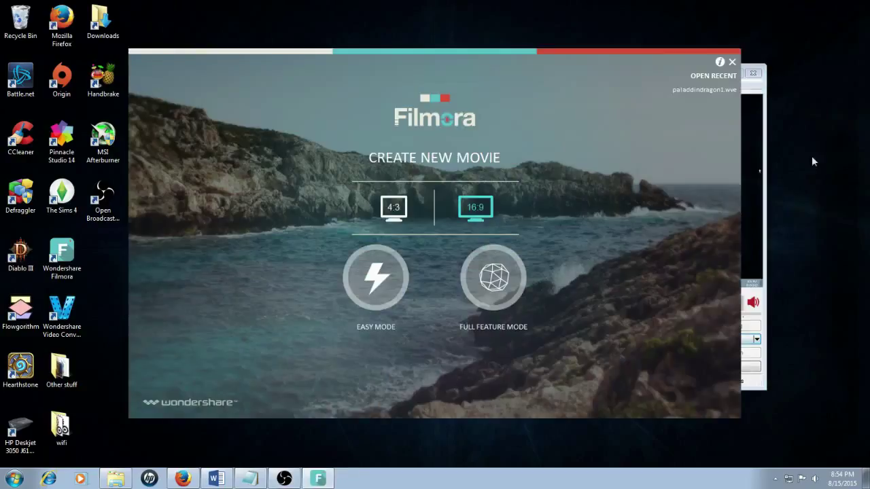
click(482, 271)
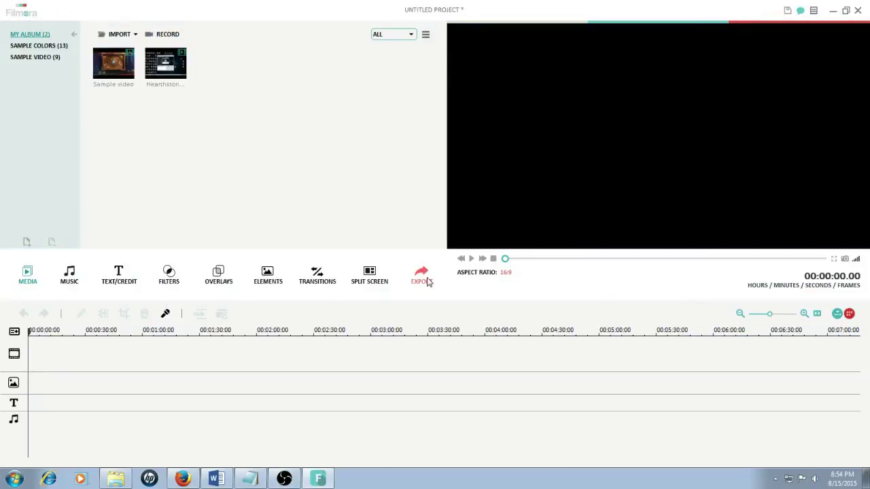
click(859, 11)
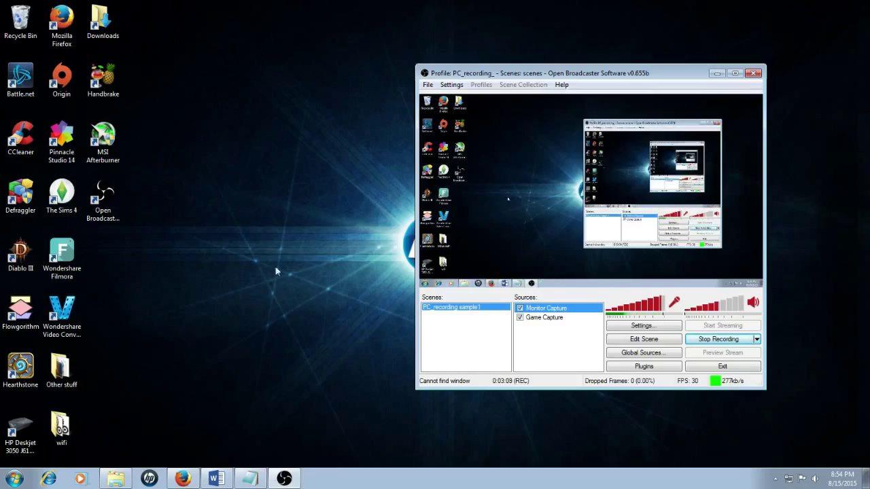
- Open the Other stuff folder and select The True Paladdin video (251 MB, 6:01)
click(79, 262)
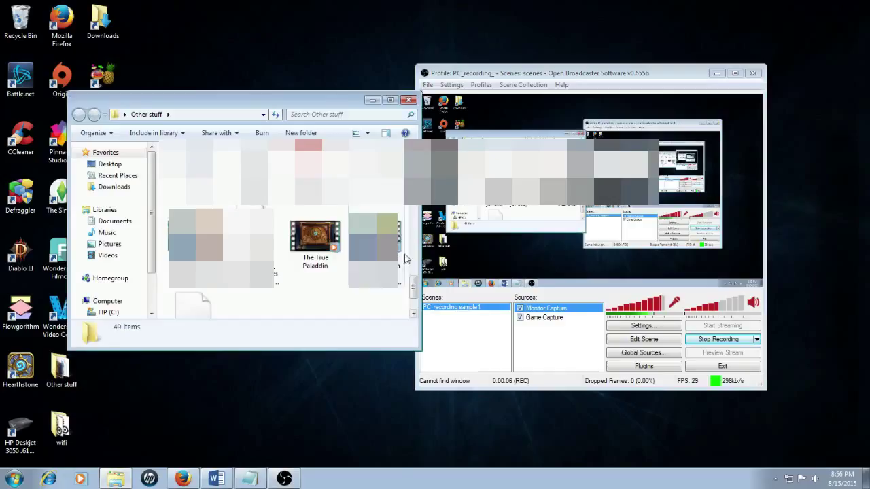
click(315, 248)
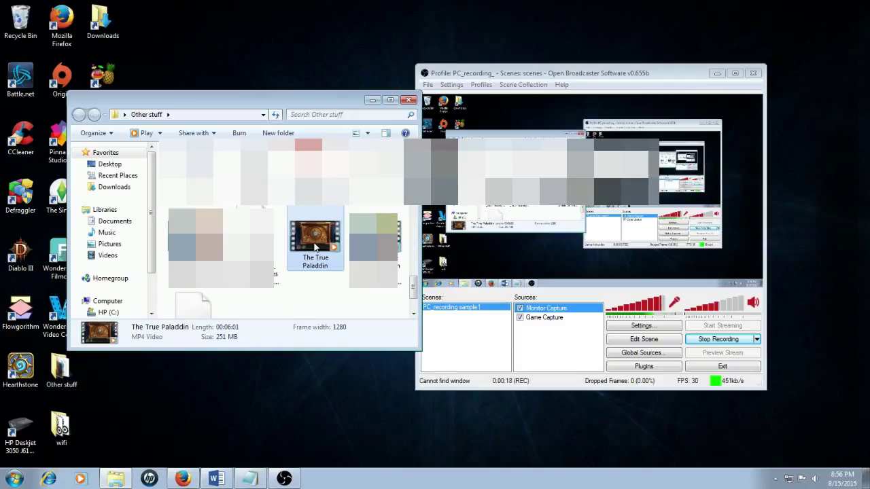
double_click(315, 248)
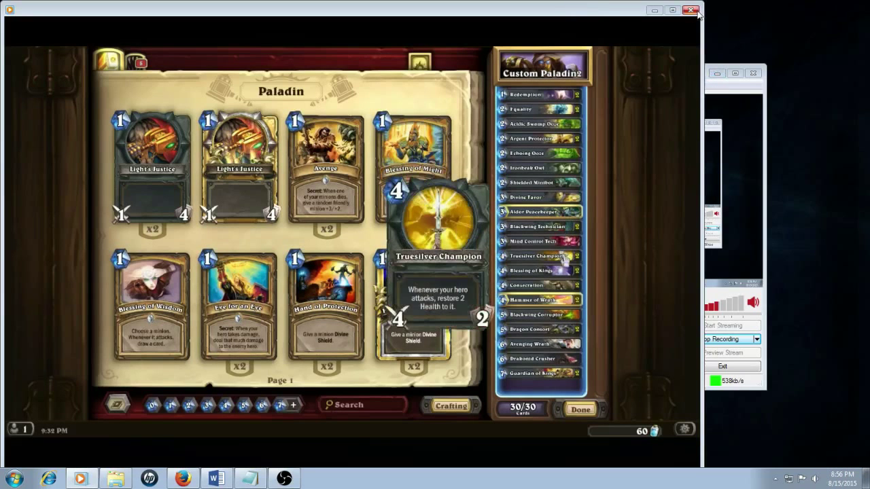
key(alt+F4)
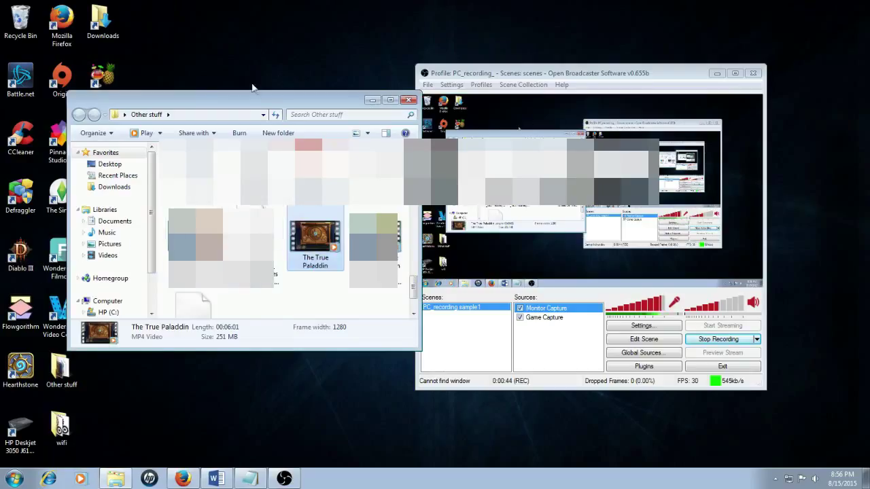
- Close the Other stuff folder window and move the OBS window left toward the screen centre
drag(257, 97, 382, 76)
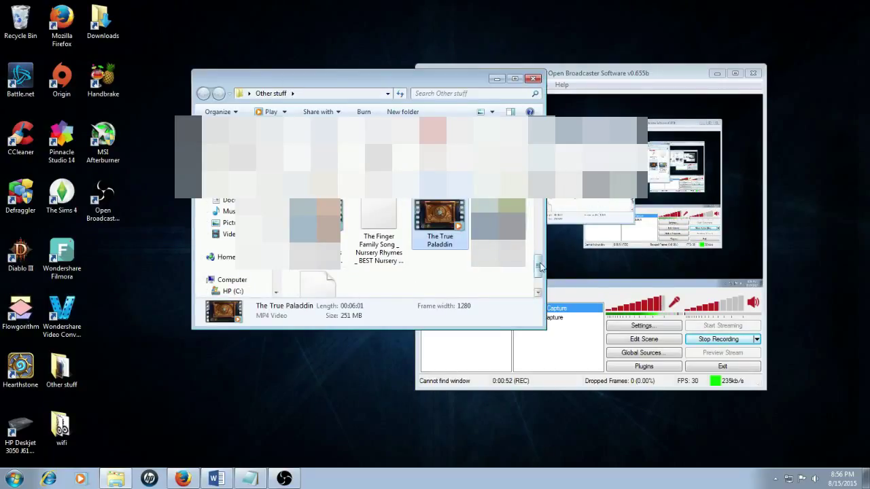
scroll(540, 267, up, 5)
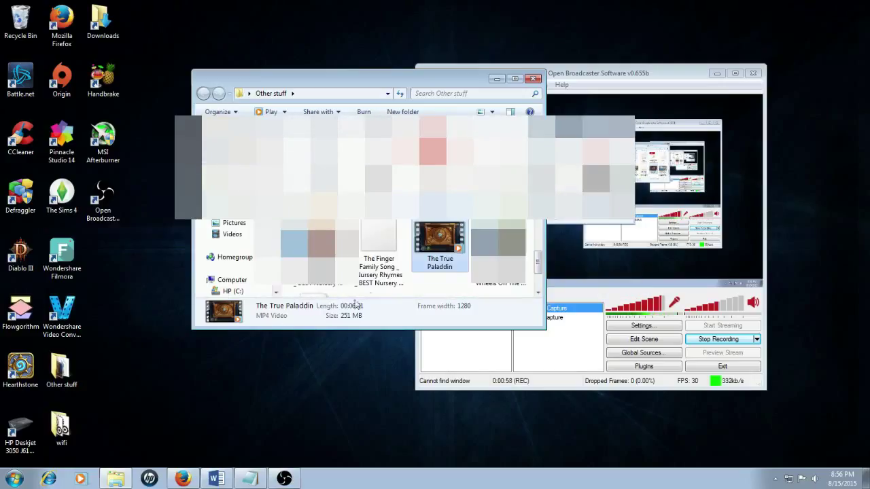
click(533, 79)
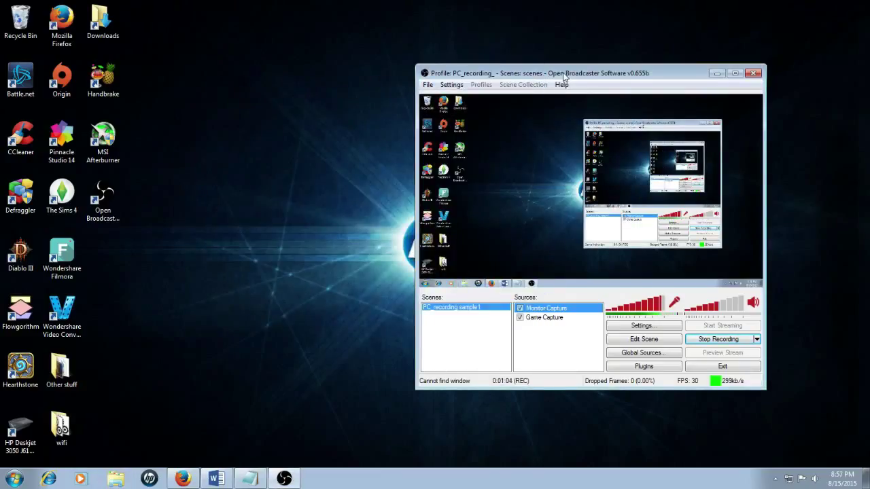
drag(560, 73, 447, 78)
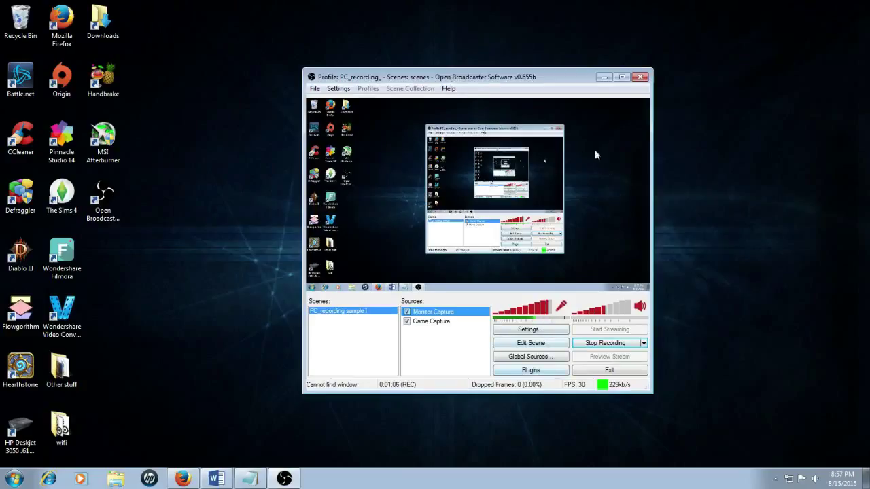